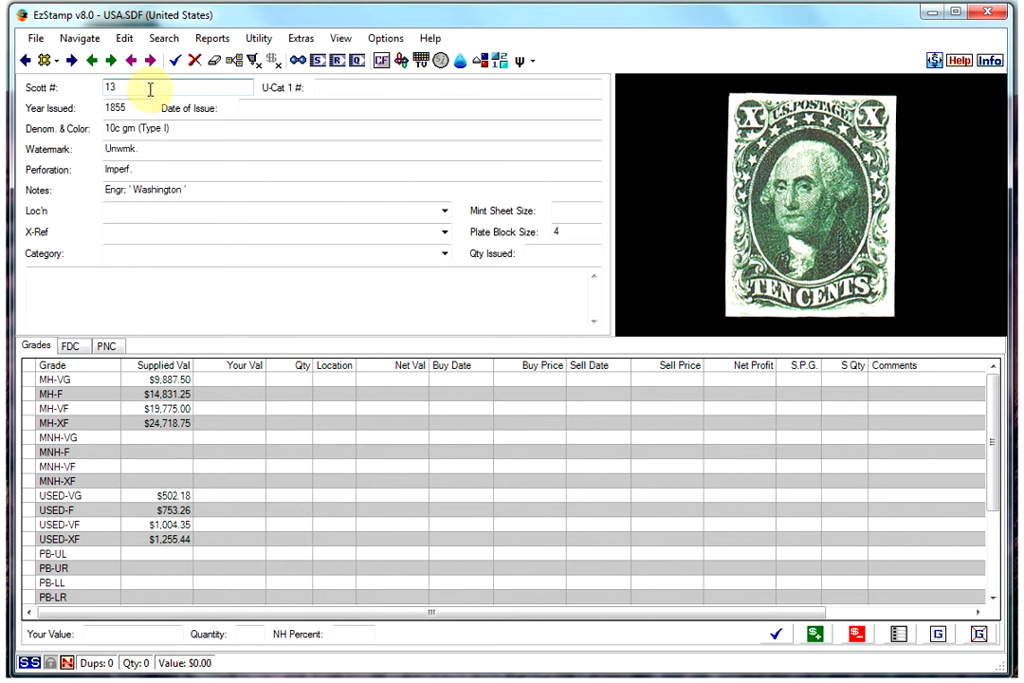
# - Create sub-number variety 13v from Scott 13, with all attributes selected in the copy filter, and save it
pyautogui.write('v')
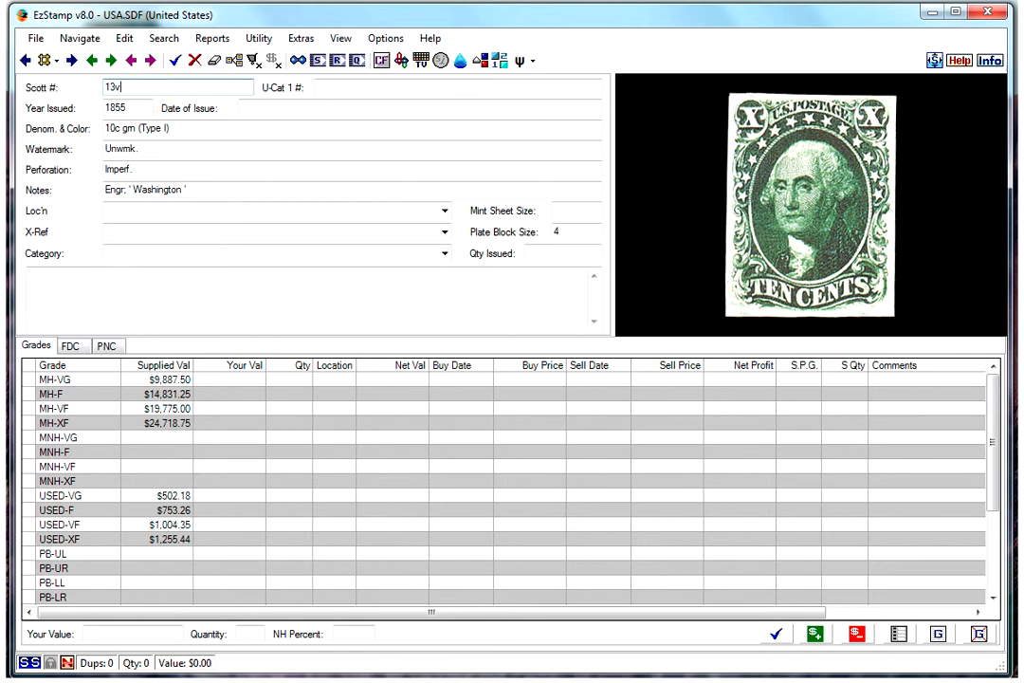
pyautogui.press('Tab')
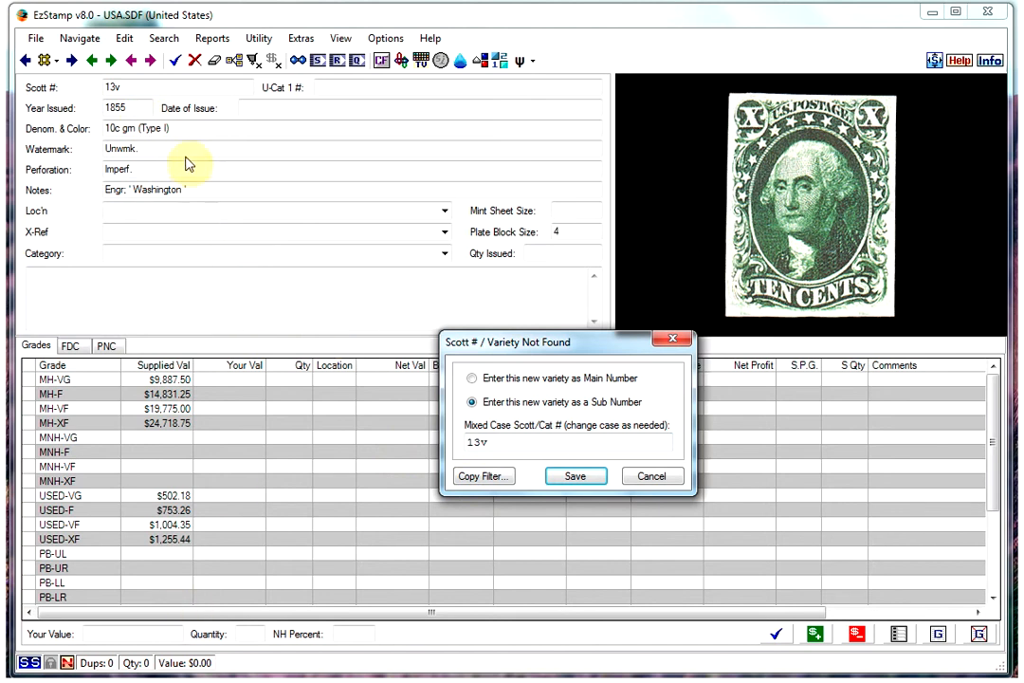
pyautogui.click(484, 479)
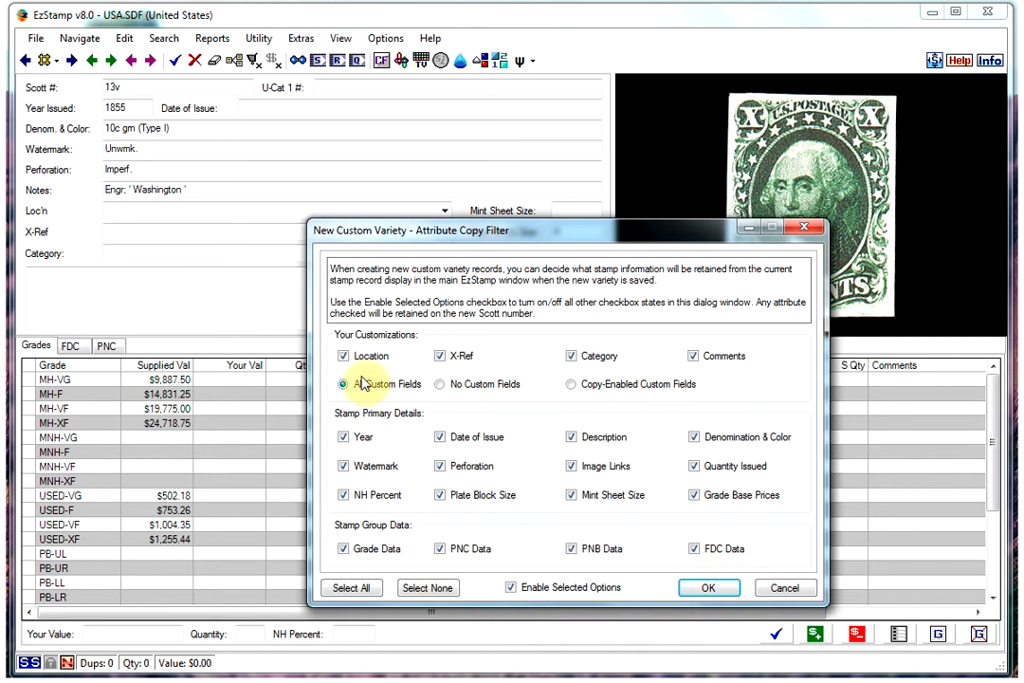
pyautogui.click(352, 588)
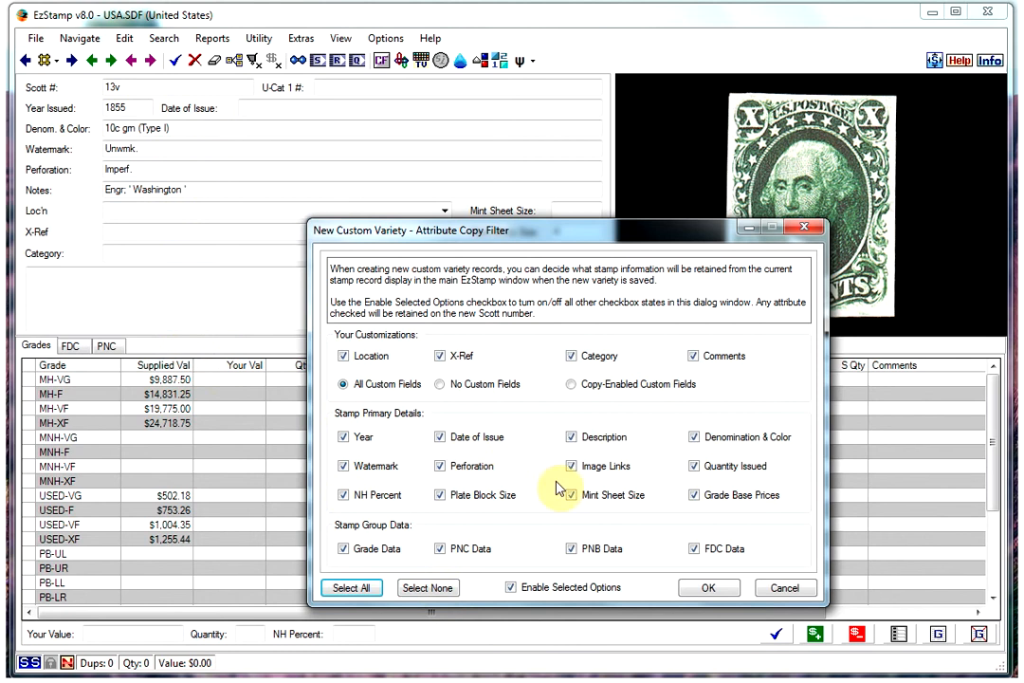
pyautogui.click(708, 589)
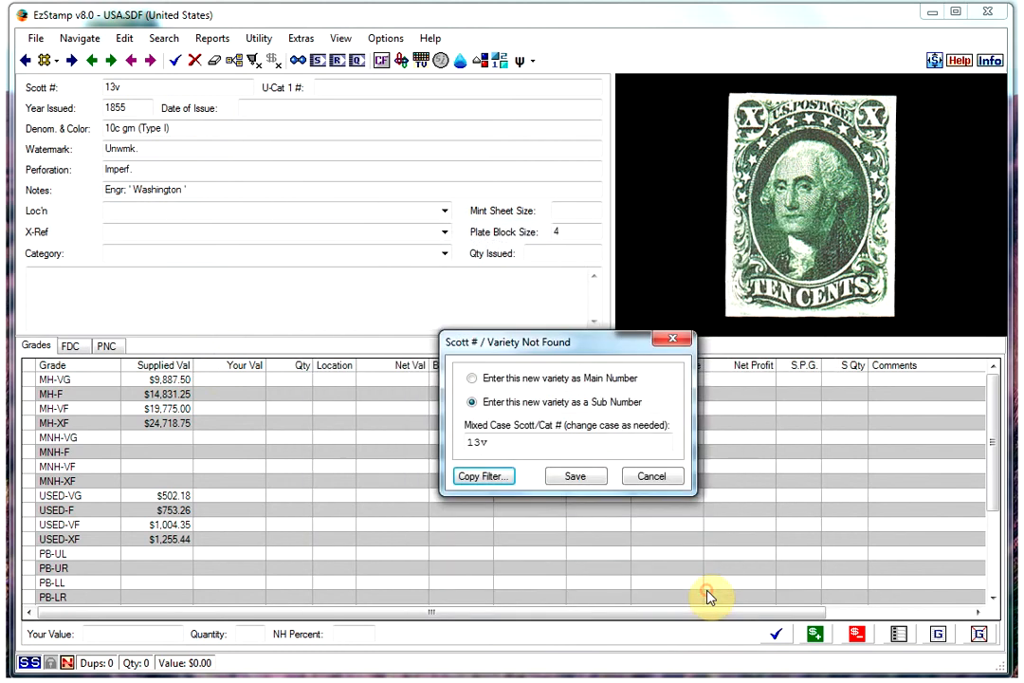
pyautogui.click(580, 479)
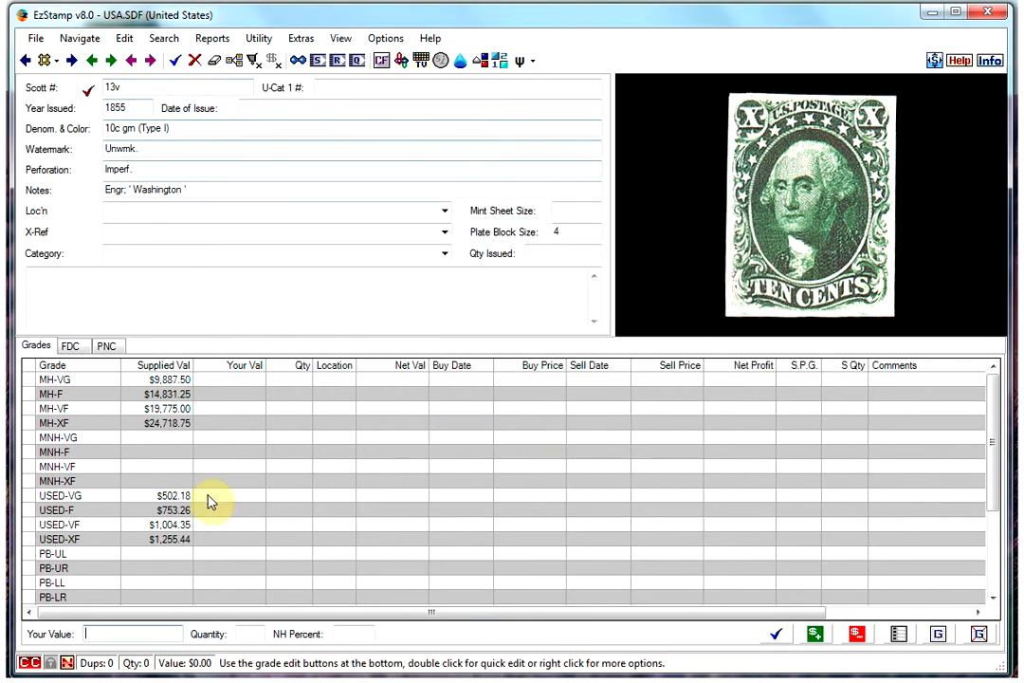
# - Add "dark" before the color in 13v's denomination and color, and set its VF prices to 21000 mint and $1,200 used
pyautogui.click(120, 130)
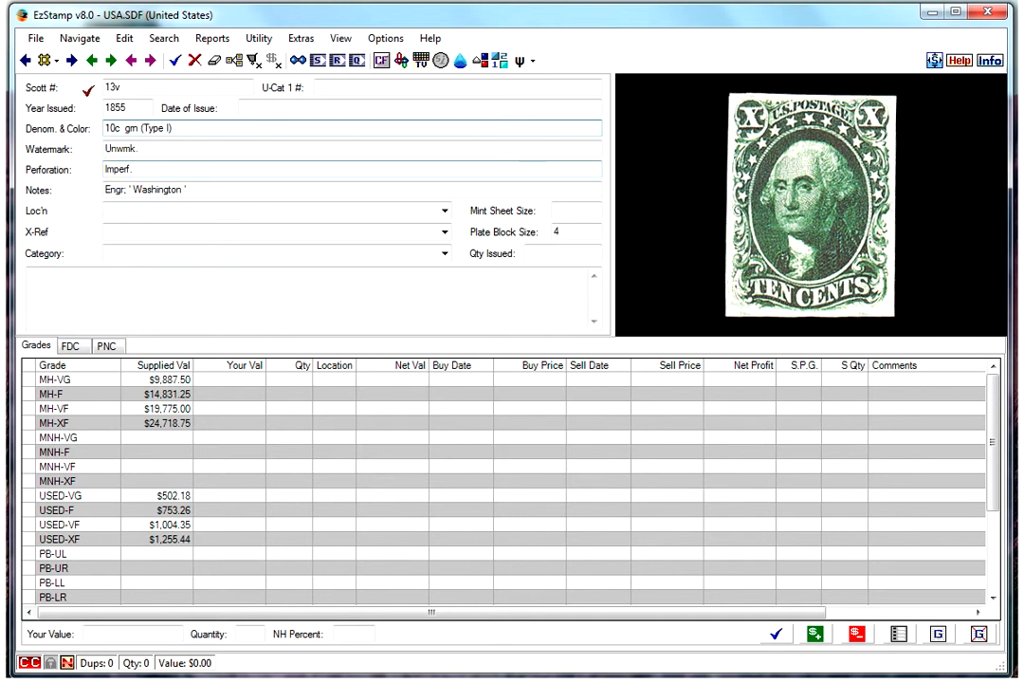
pyautogui.write('dark')
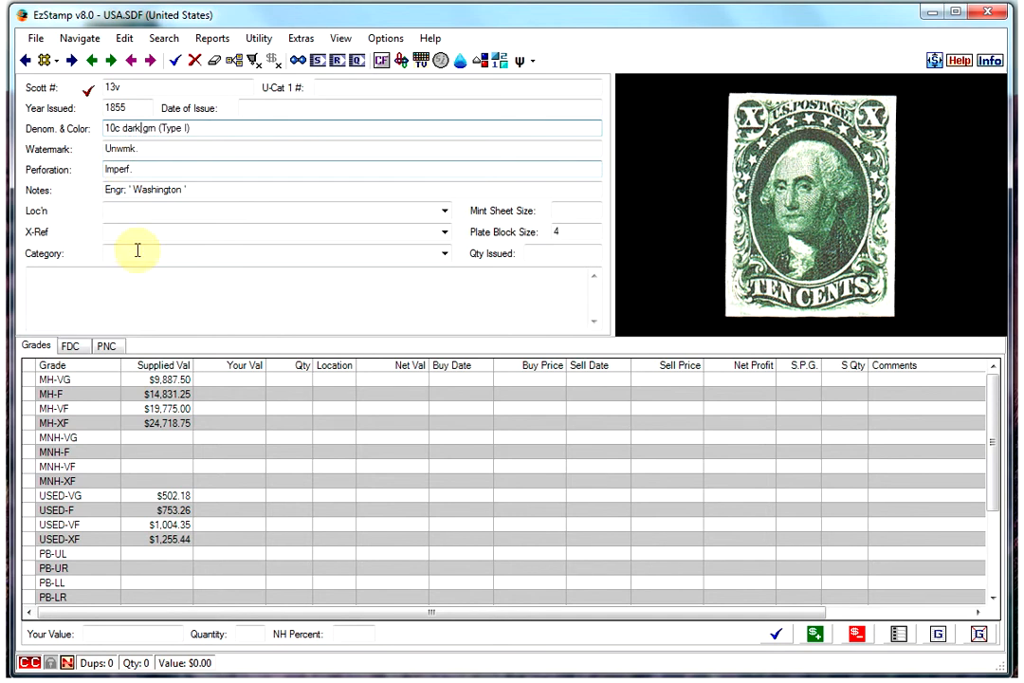
pyautogui.click(158, 409)
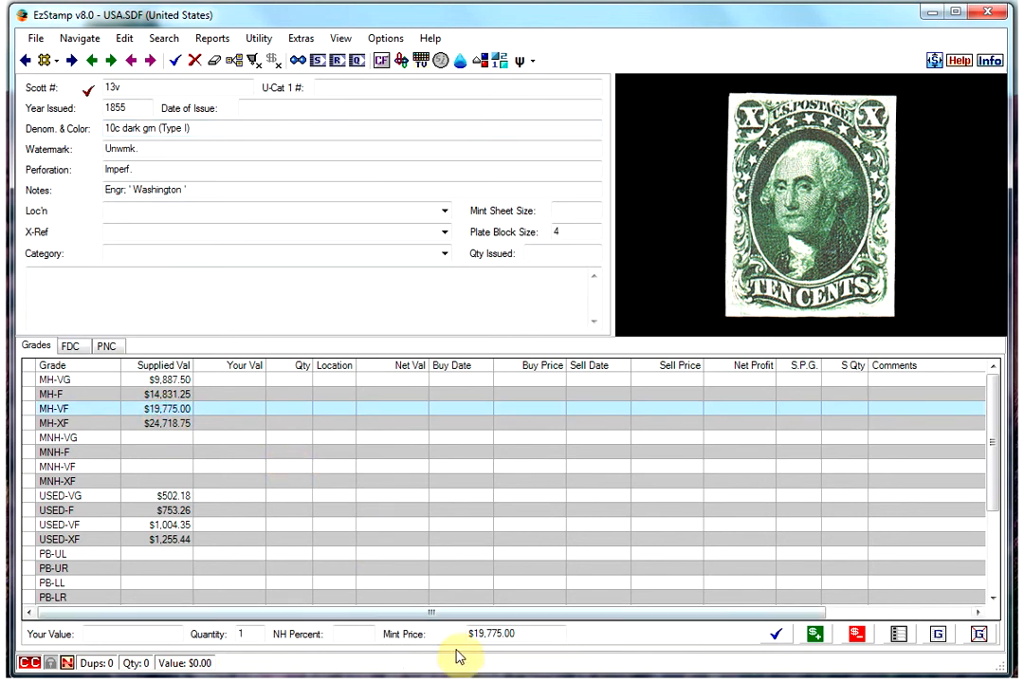
pyautogui.click(522, 634)
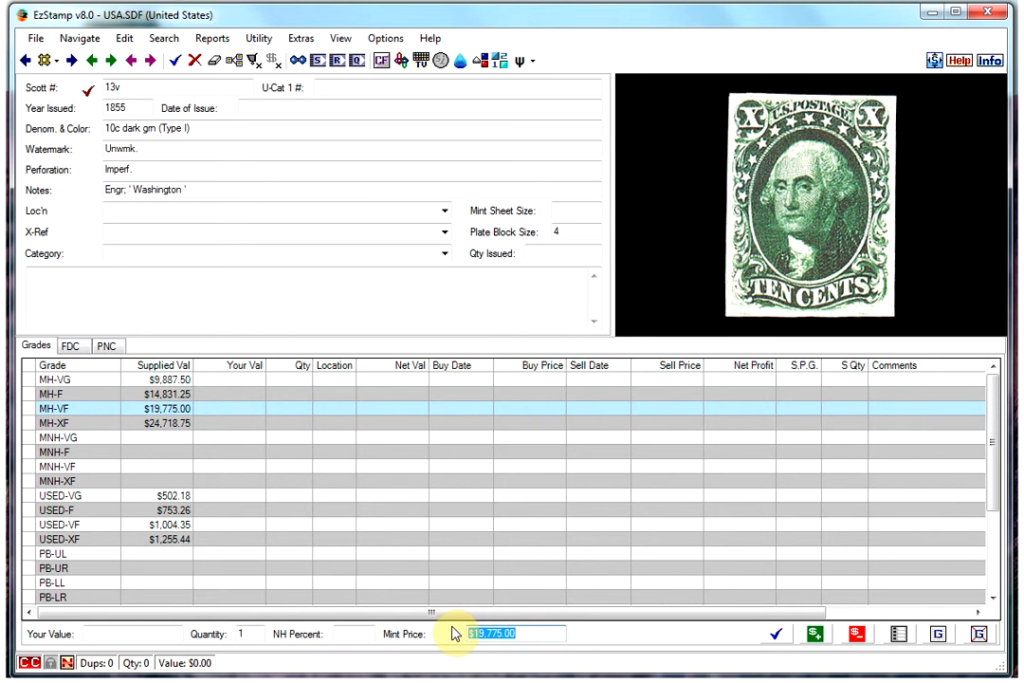
pyautogui.write('21000')
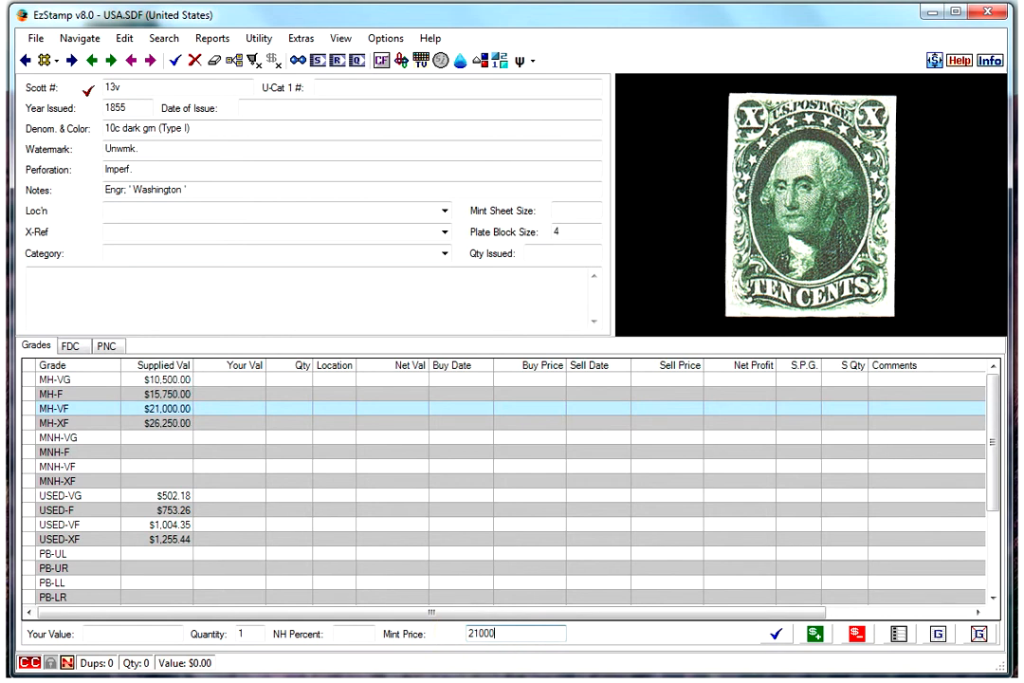
pyautogui.click(176, 525)
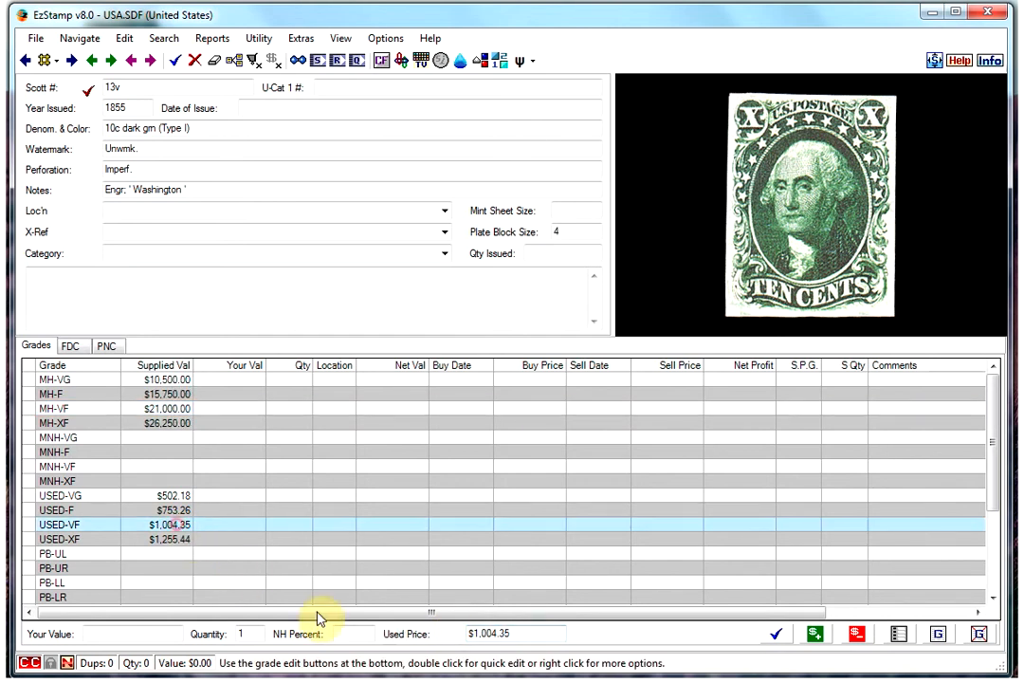
pyautogui.moveTo(482, 634); pyautogui.dragTo(556, 647)
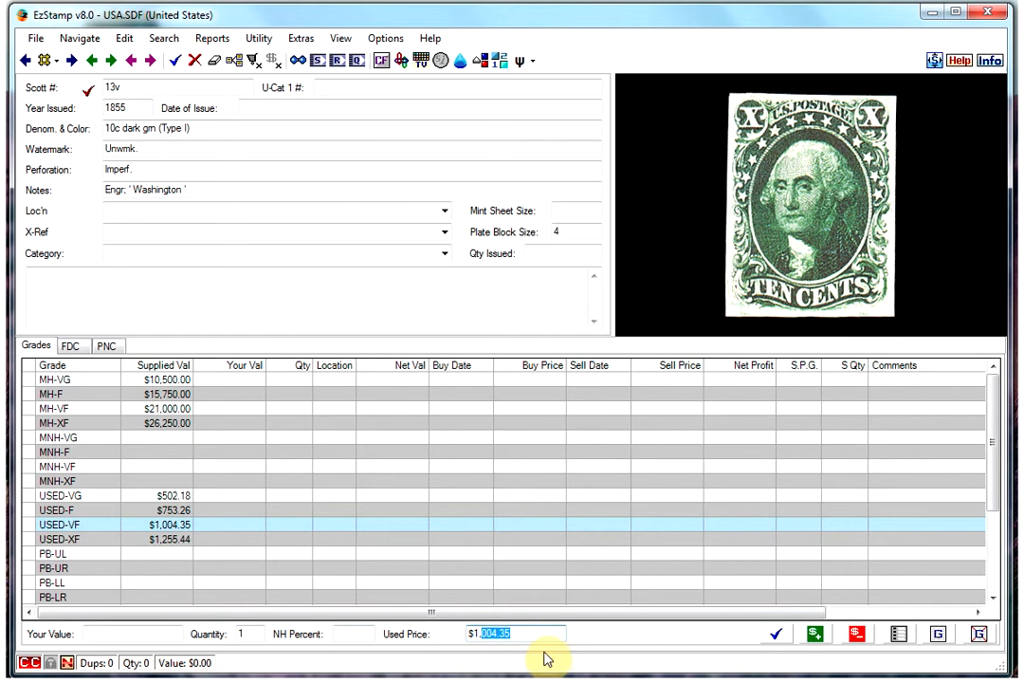
pyautogui.write('200')
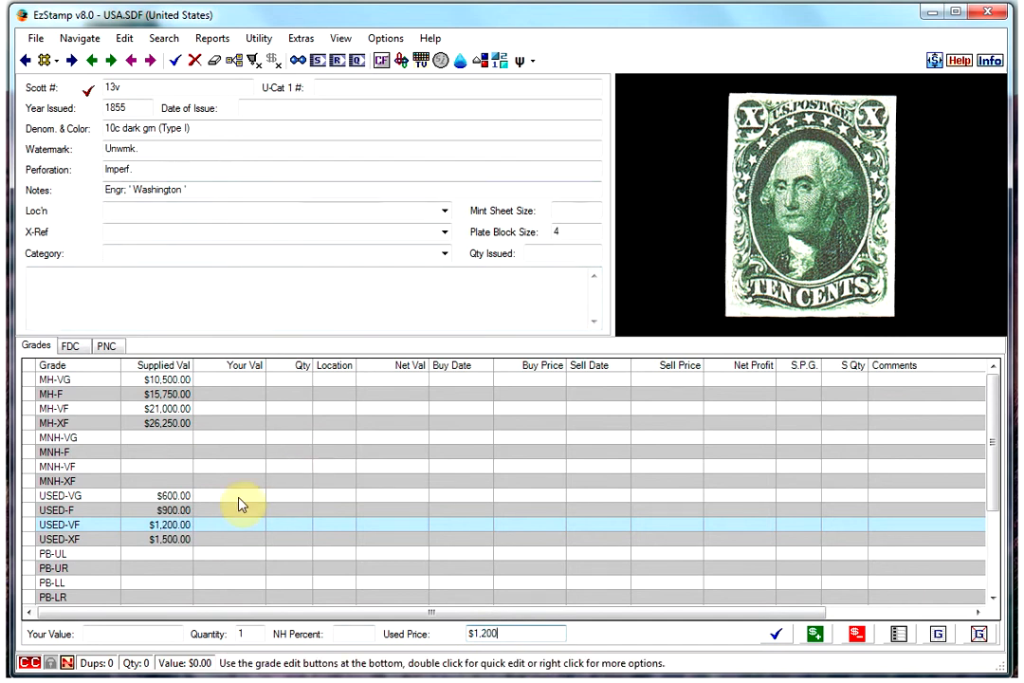
# - Record one USED-F copy of 13v in the inventory and check the variety's image links without changing them
pyautogui.click(206, 510)
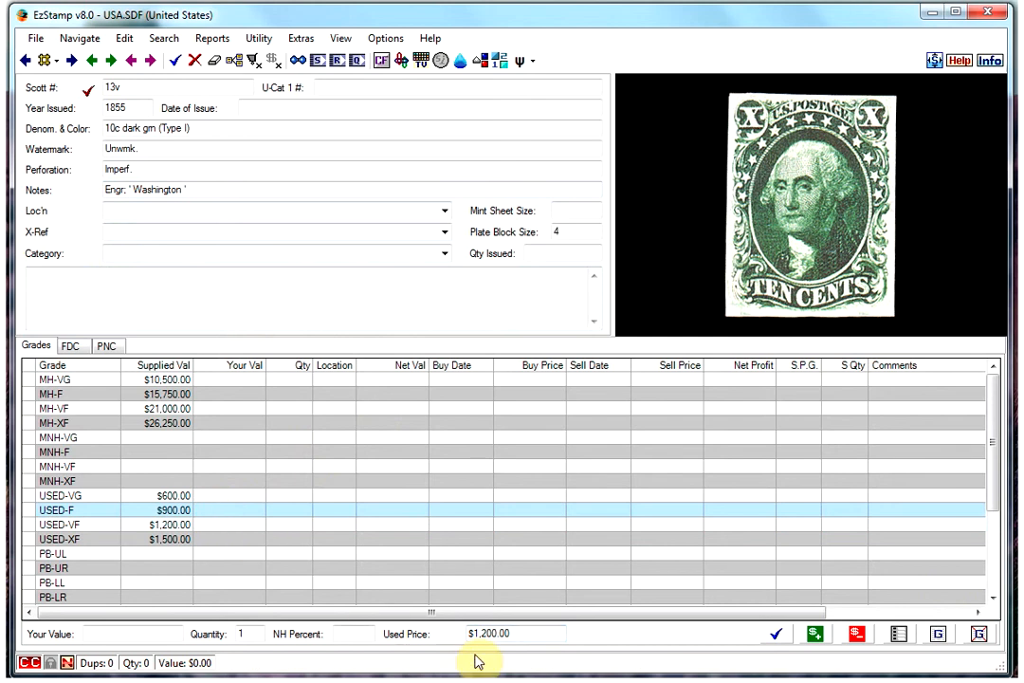
pyautogui.click(778, 638)
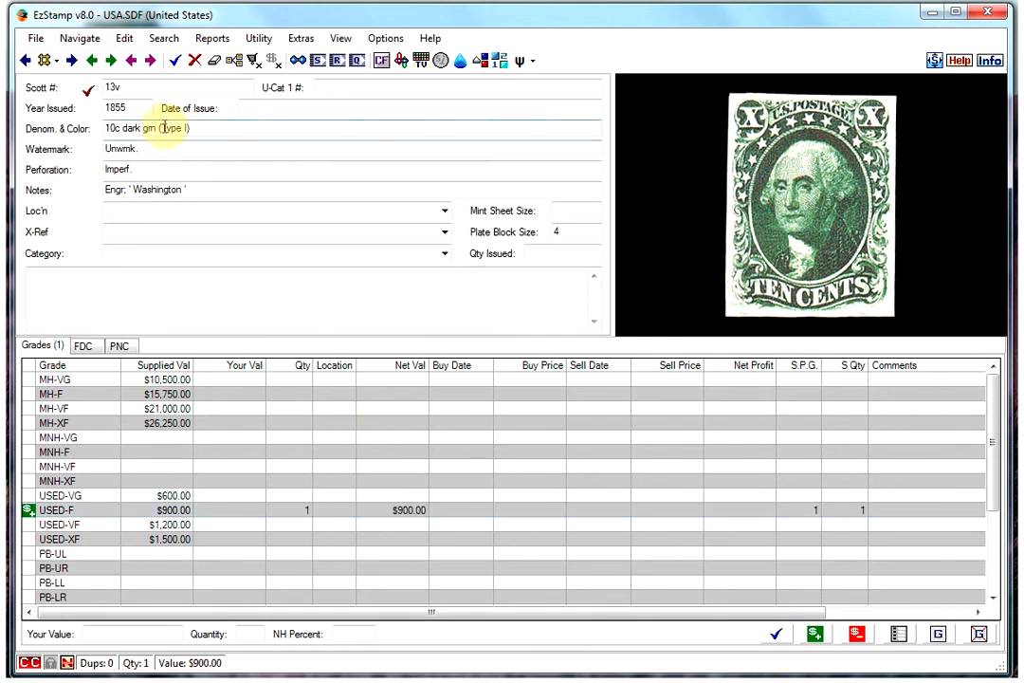
pyautogui.click(396, 62)
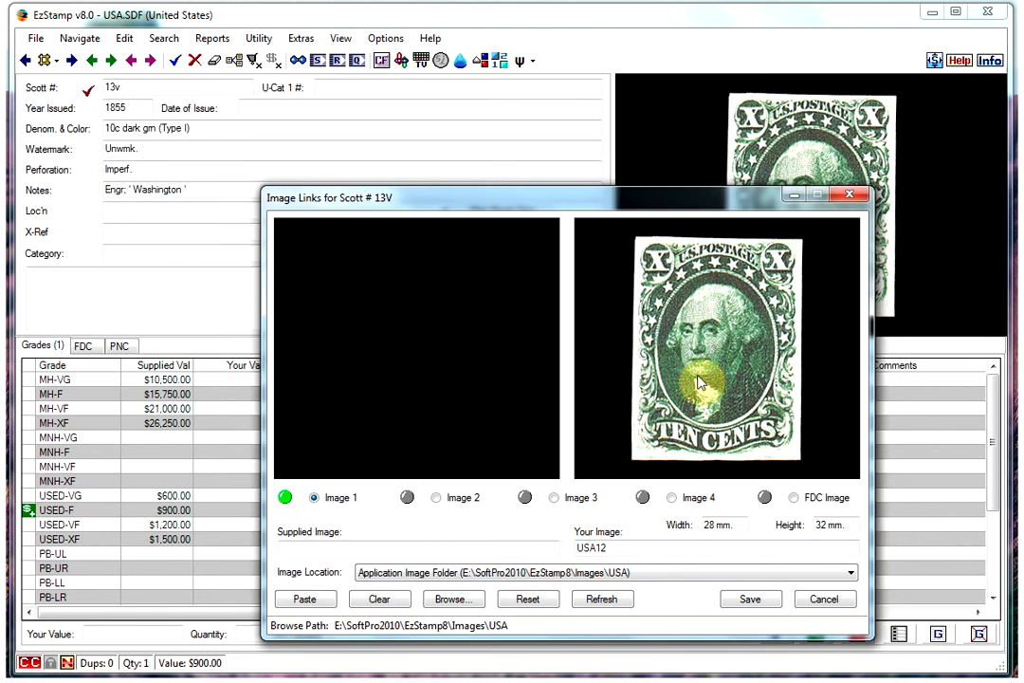
pyautogui.click(810, 600)
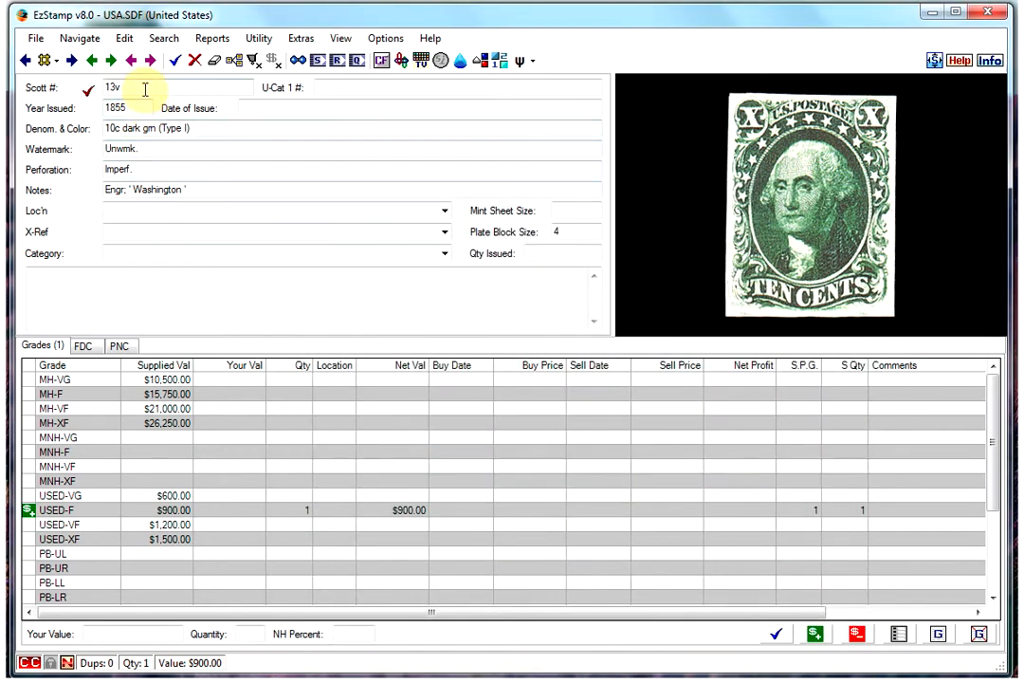
# - Create a blank main number 5000 with the copy filter's selected options disabled, and save it
pyautogui.moveTo(130, 86); pyautogui.dragTo(83, 88)
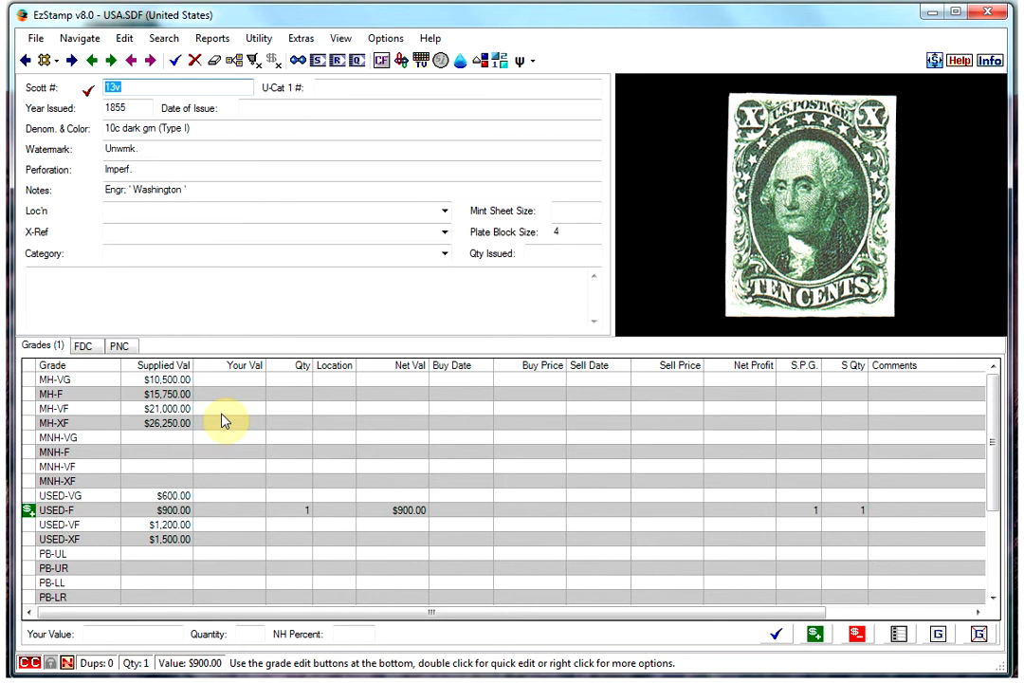
pyautogui.write('5000')
pyautogui.click(576, 483)
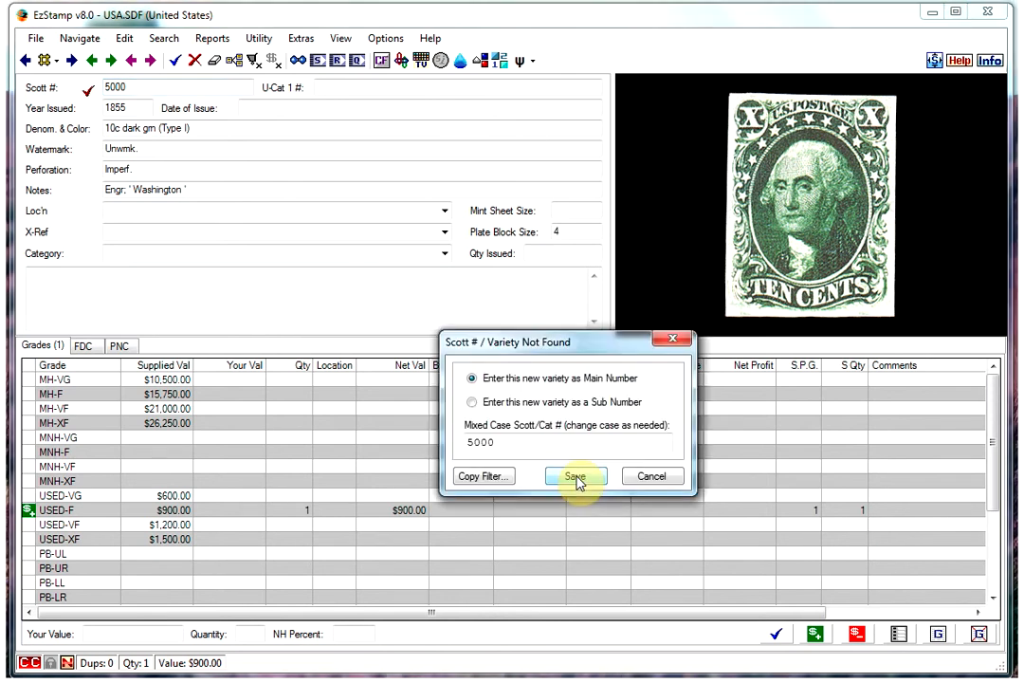
pyautogui.click(493, 479)
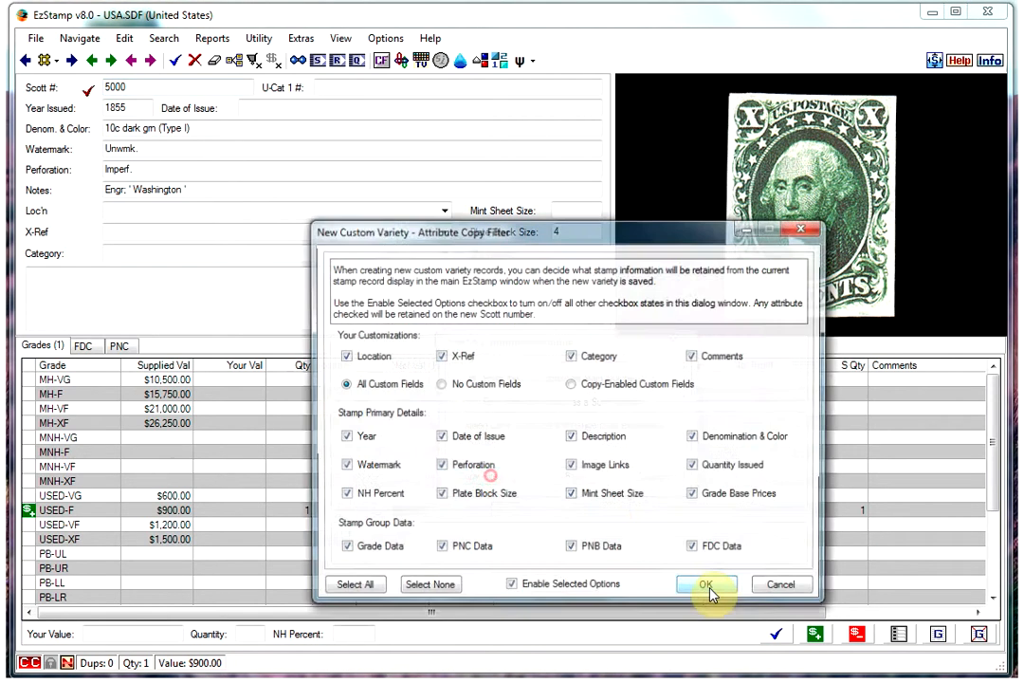
pyautogui.click(511, 588)
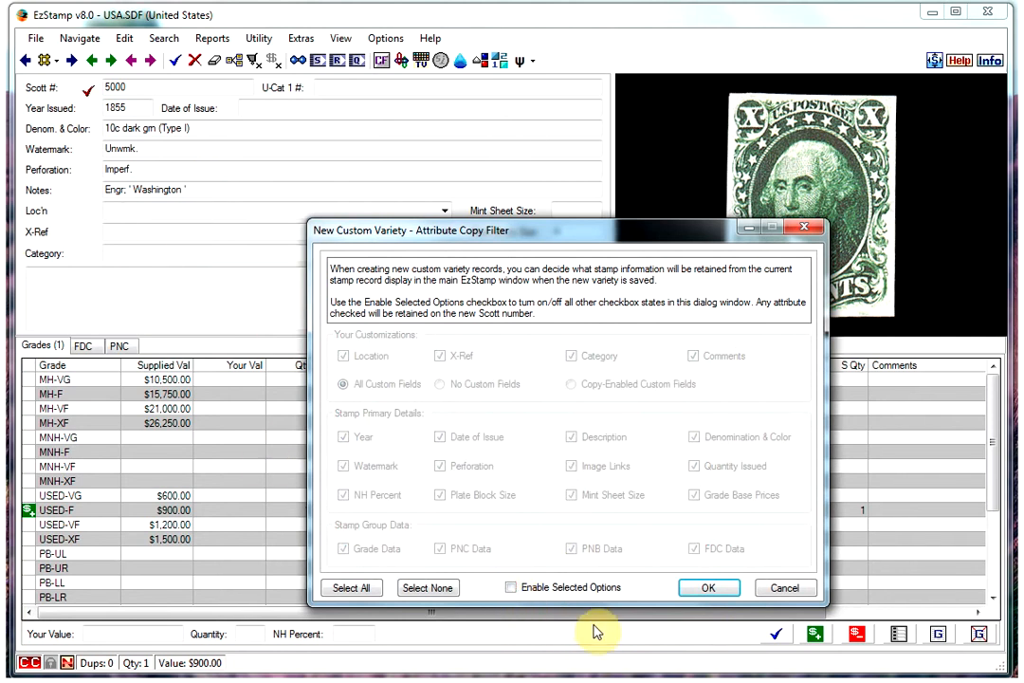
pyautogui.click(711, 590)
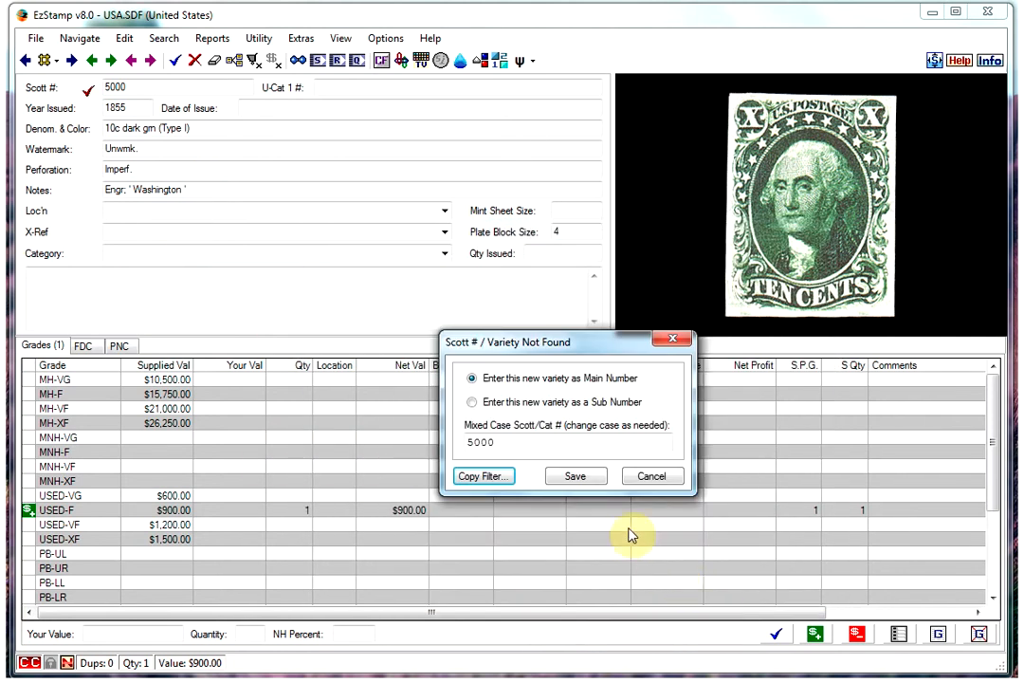
pyautogui.click(578, 475)
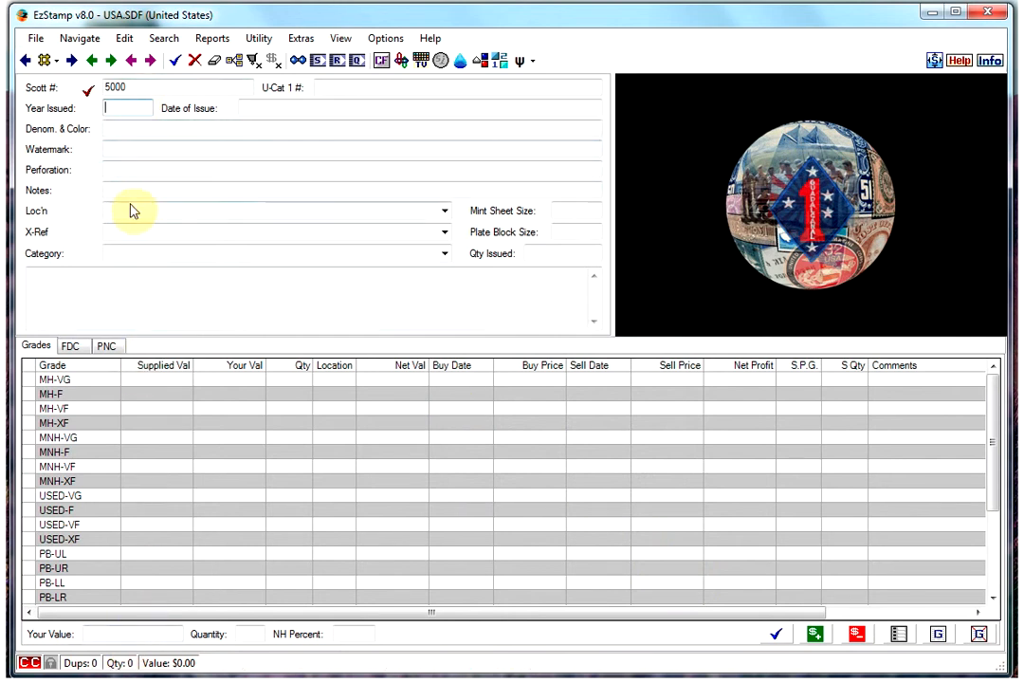
# - Set the new stamp's year issued to 2013 and enter 12-29- as the date of issue
pyautogui.click(115, 107)
pyautogui.write('2013')
pyautogui.press('Tab')
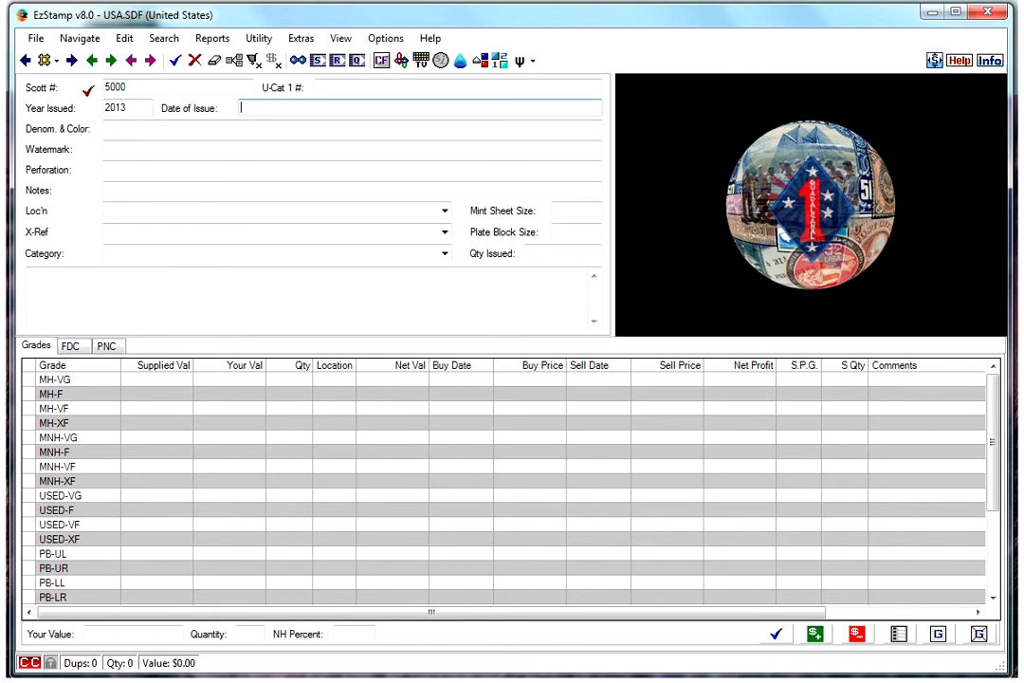
pyautogui.write('12-29-')
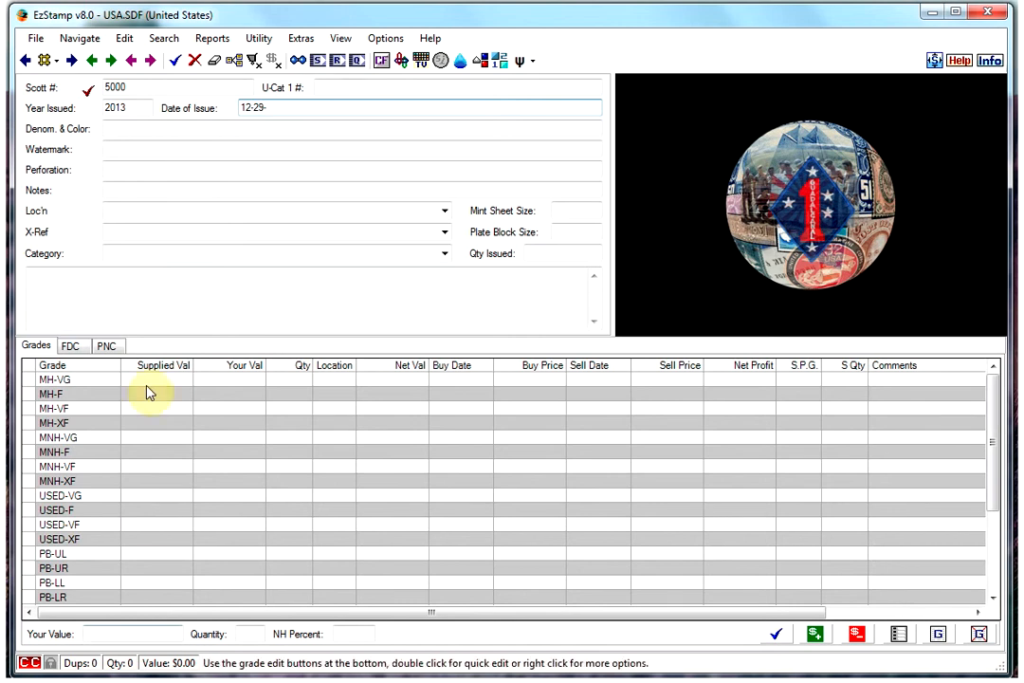
# - Enter 55c red as stamp 5000's denomination and color, and Unwmkd. as its watermark
pyautogui.click(114, 128)
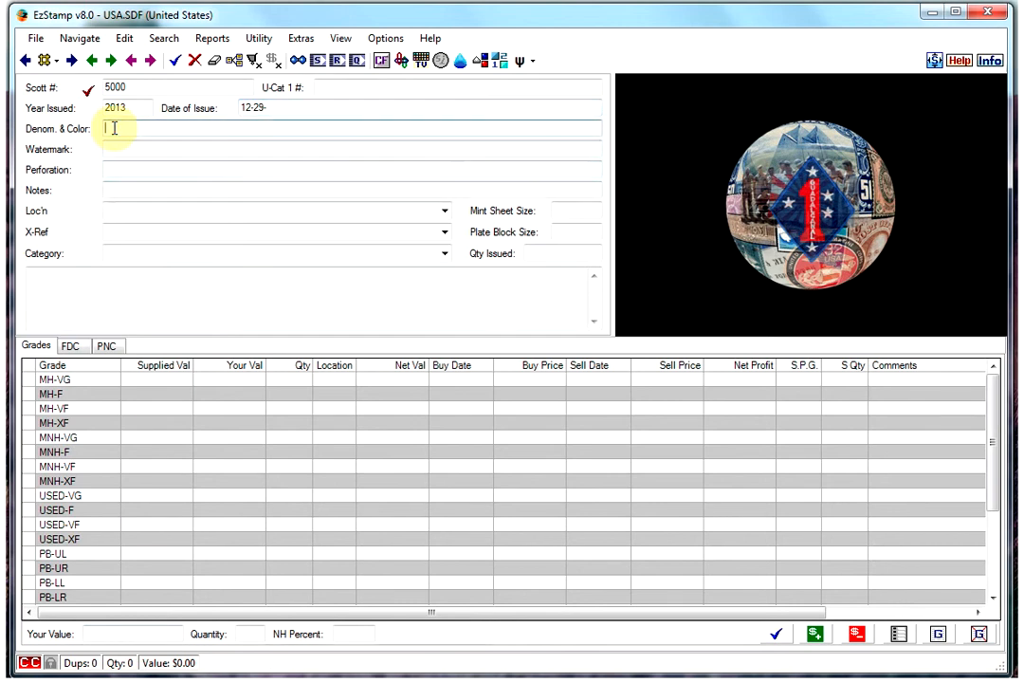
pyautogui.write('55s re')
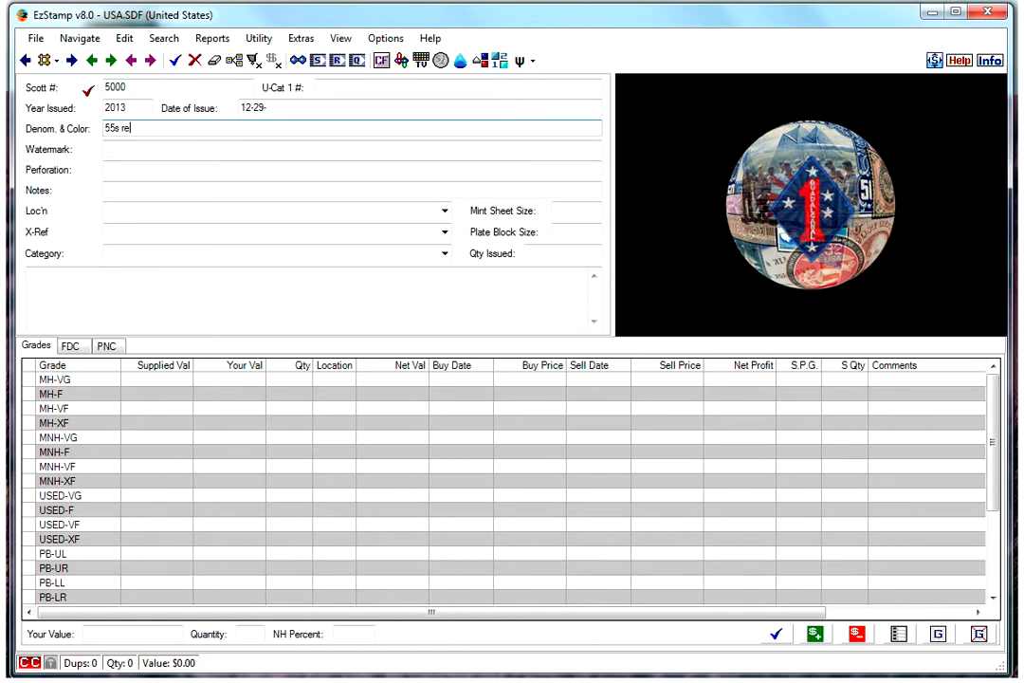
pyautogui.write('d')
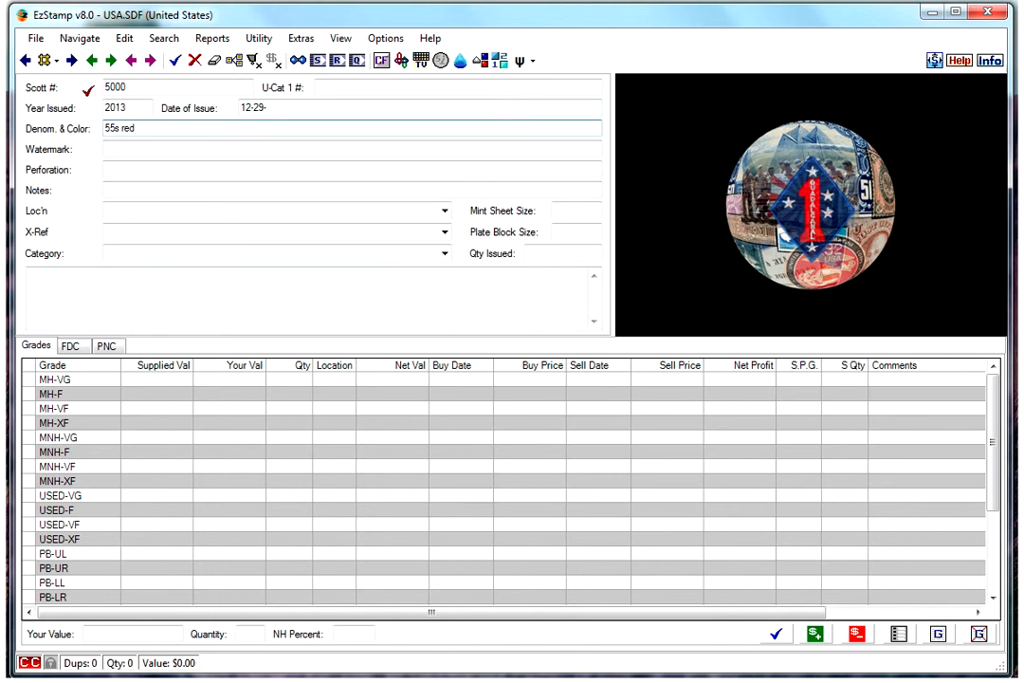
pyautogui.click(124, 153)
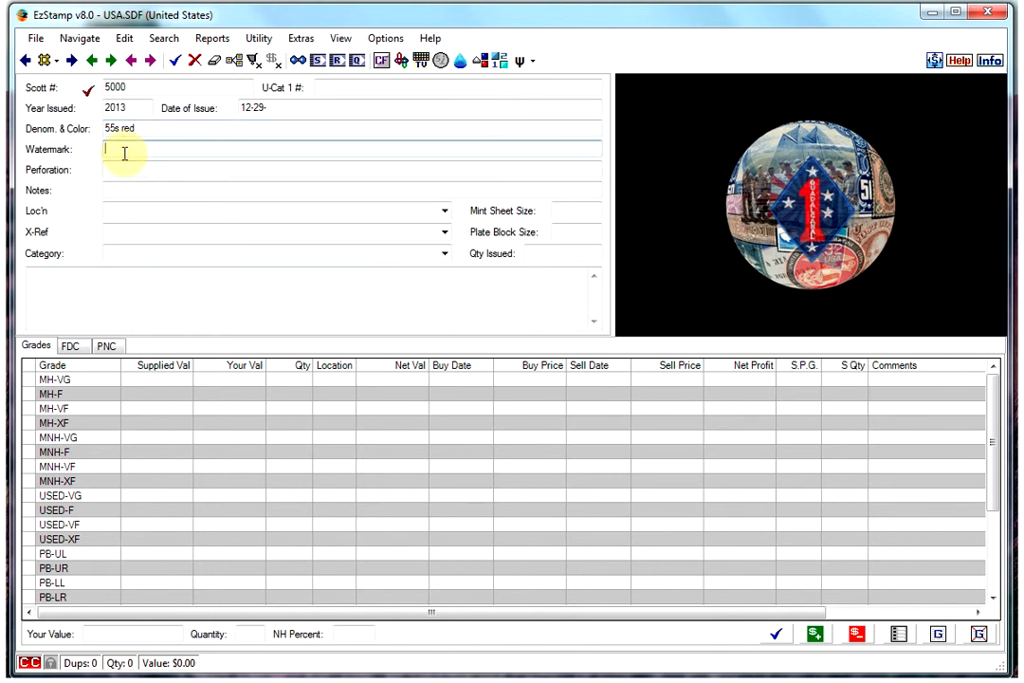
pyautogui.write('Unw')
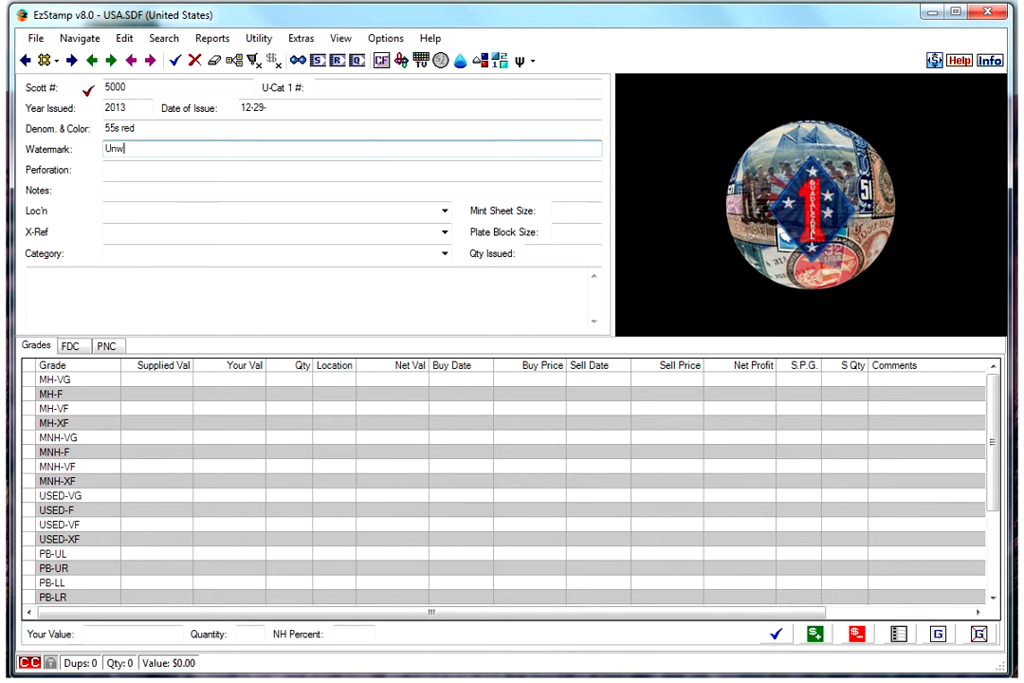
pyautogui.write('mkd.')
# - Enter 11 as stamp 5000's perforation and New Stamp as its notes
pyautogui.press('Tab')
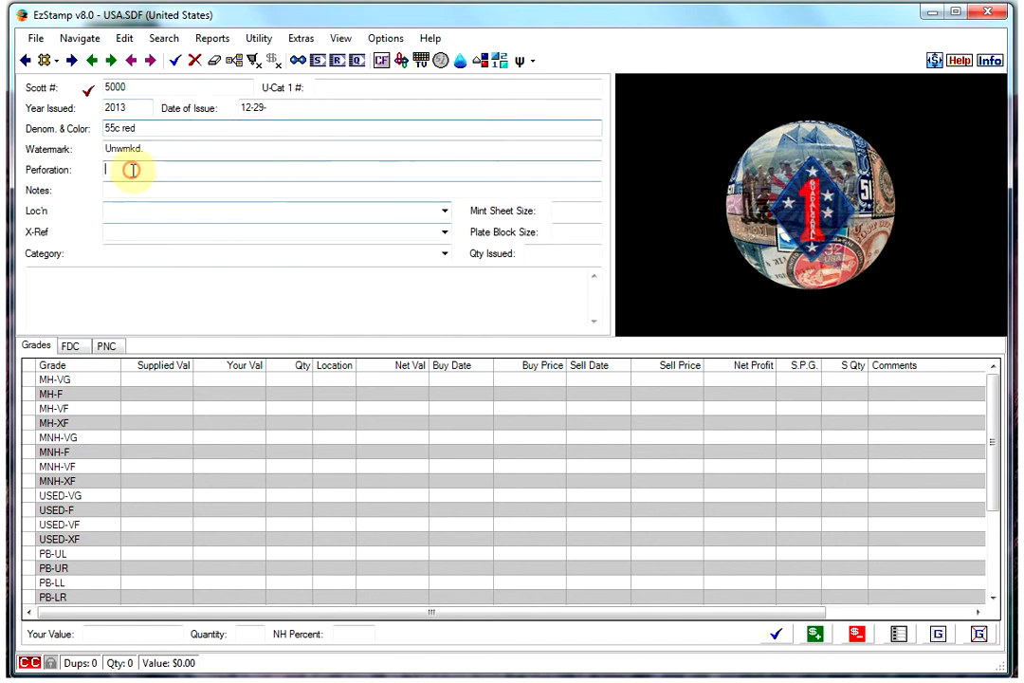
pyautogui.write('11')
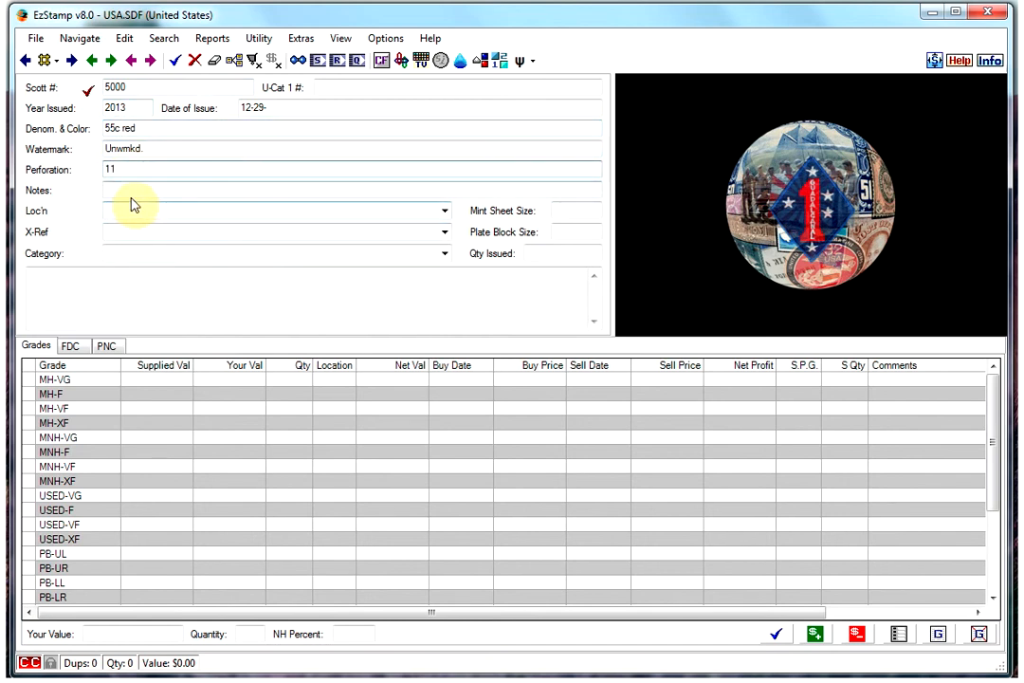
pyautogui.click(132, 187)
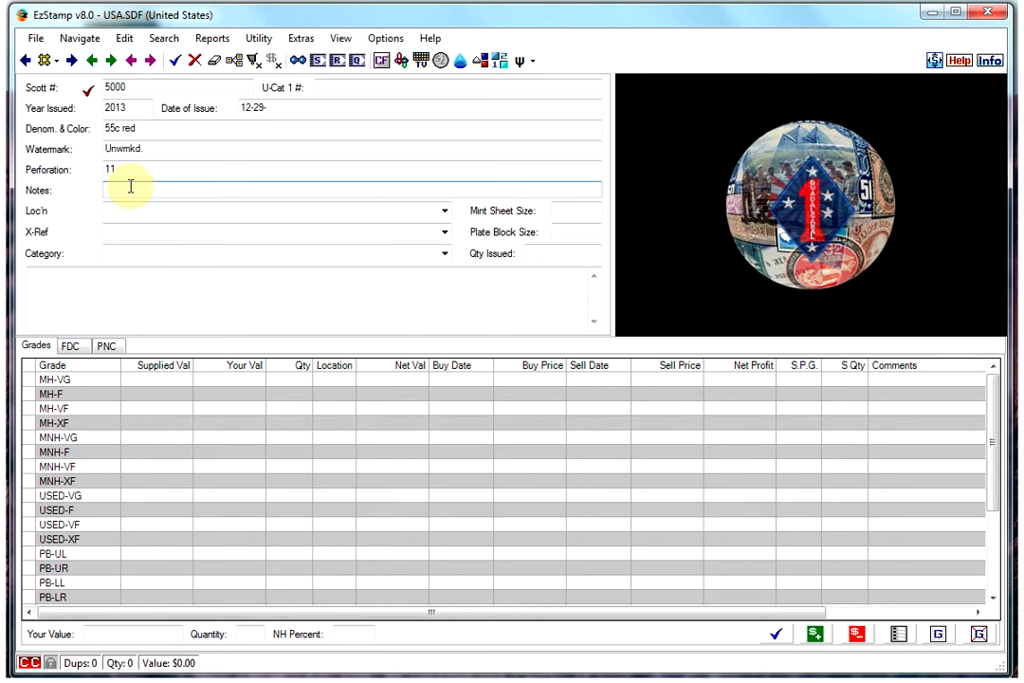
pyautogui.write('N')
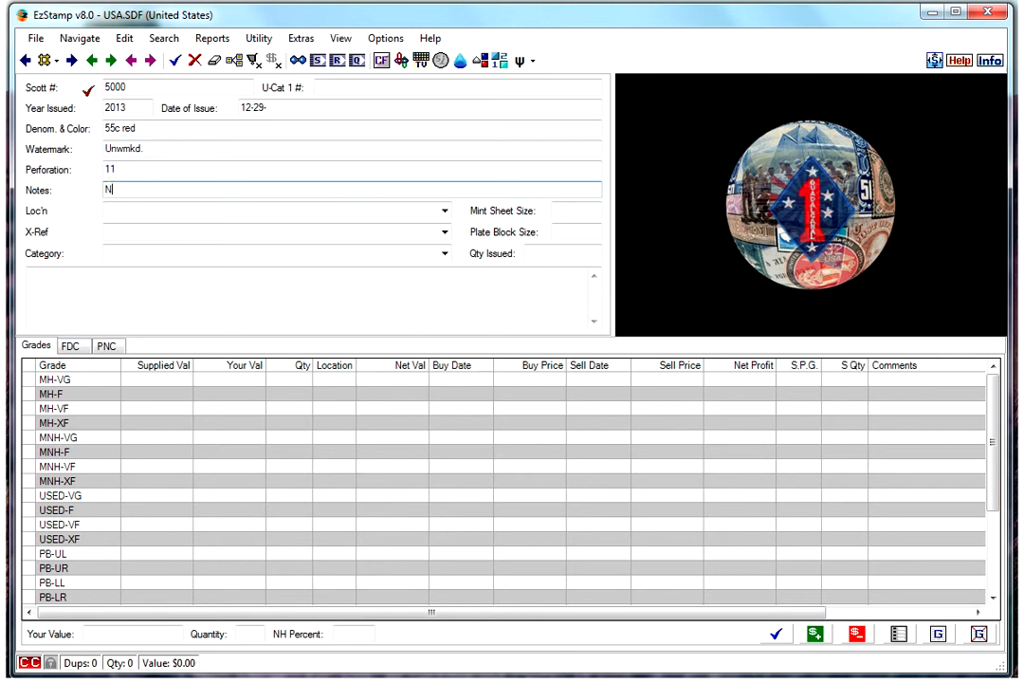
pyautogui.write('ew Stamp')
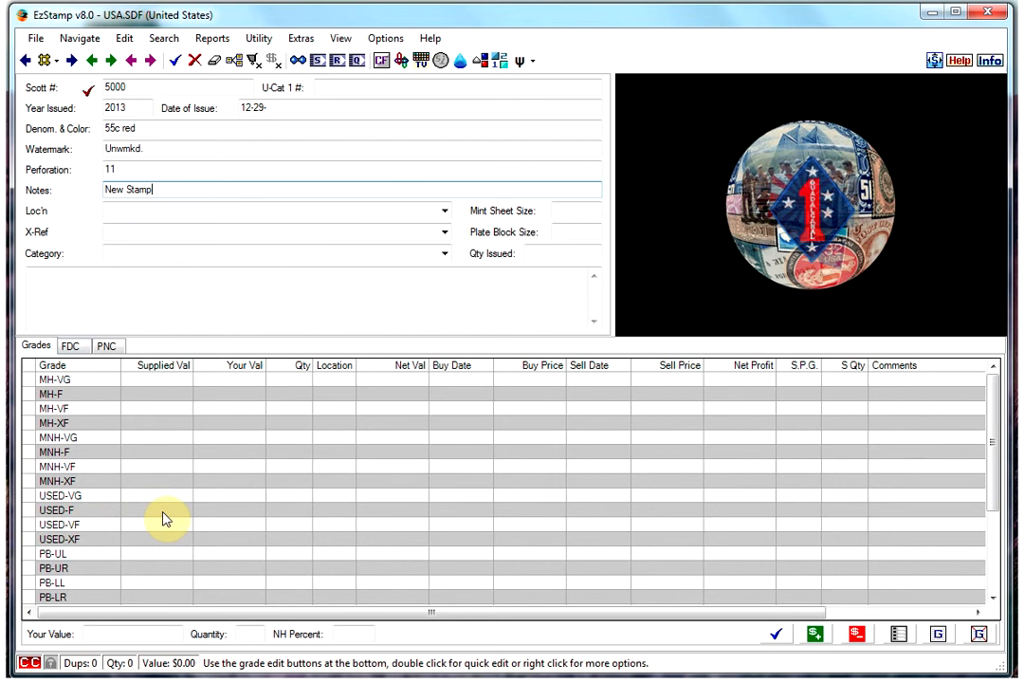
# - Set stamp 5000's mint price to $1.10 through the MNH-VF grade and its used price to .55 through USED-VF
pyautogui.click(142, 461)
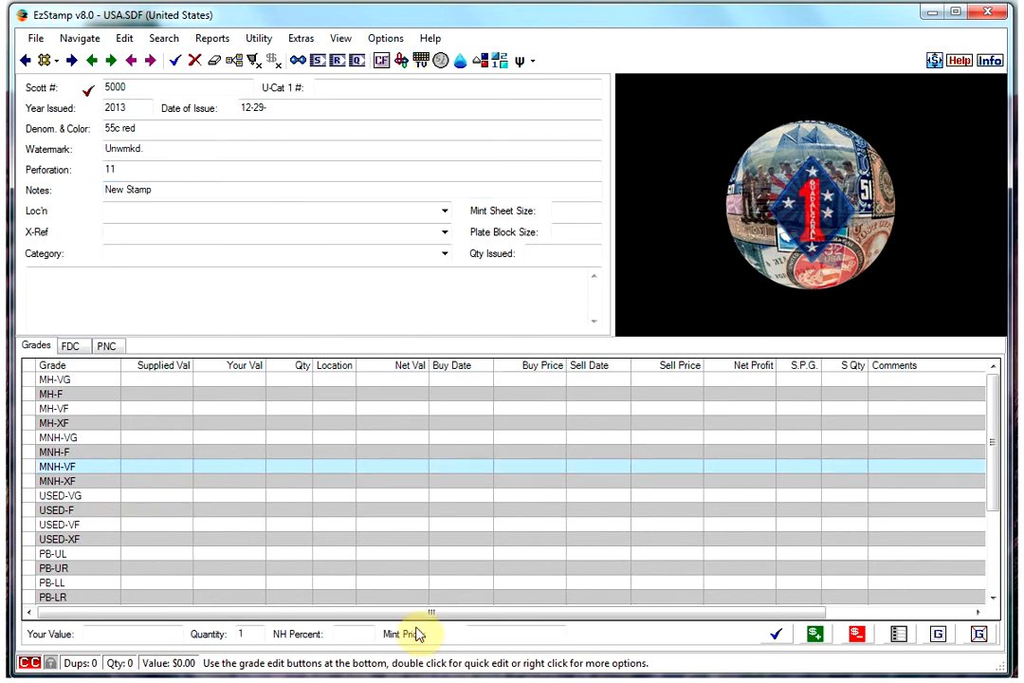
pyautogui.click(471, 633)
pyautogui.write('1')
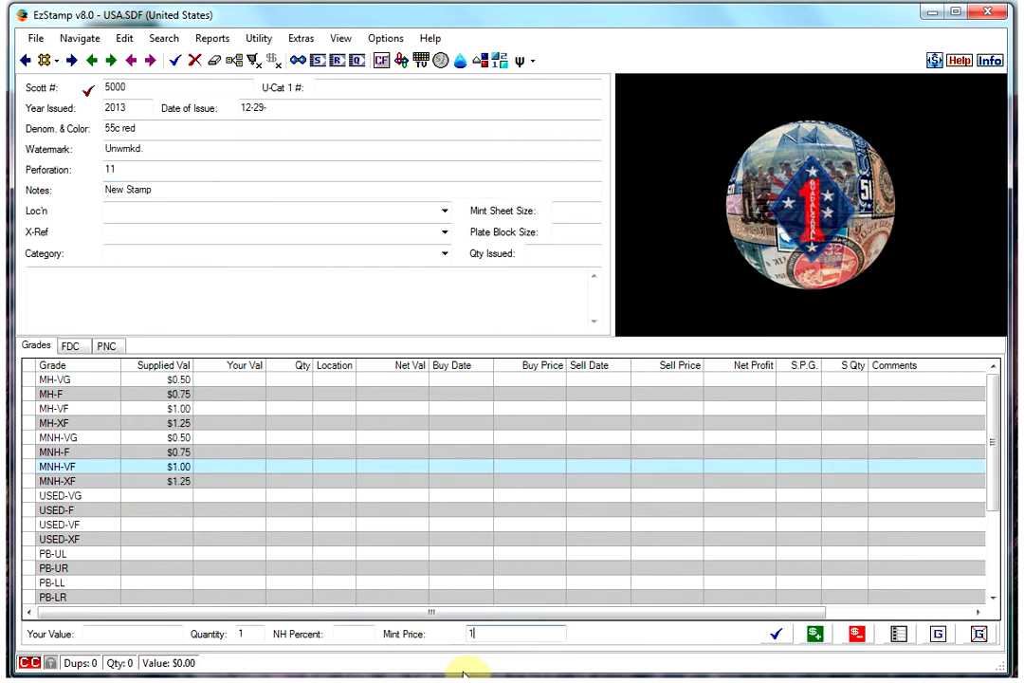
pyautogui.write('.1')
pyautogui.click(184, 527)
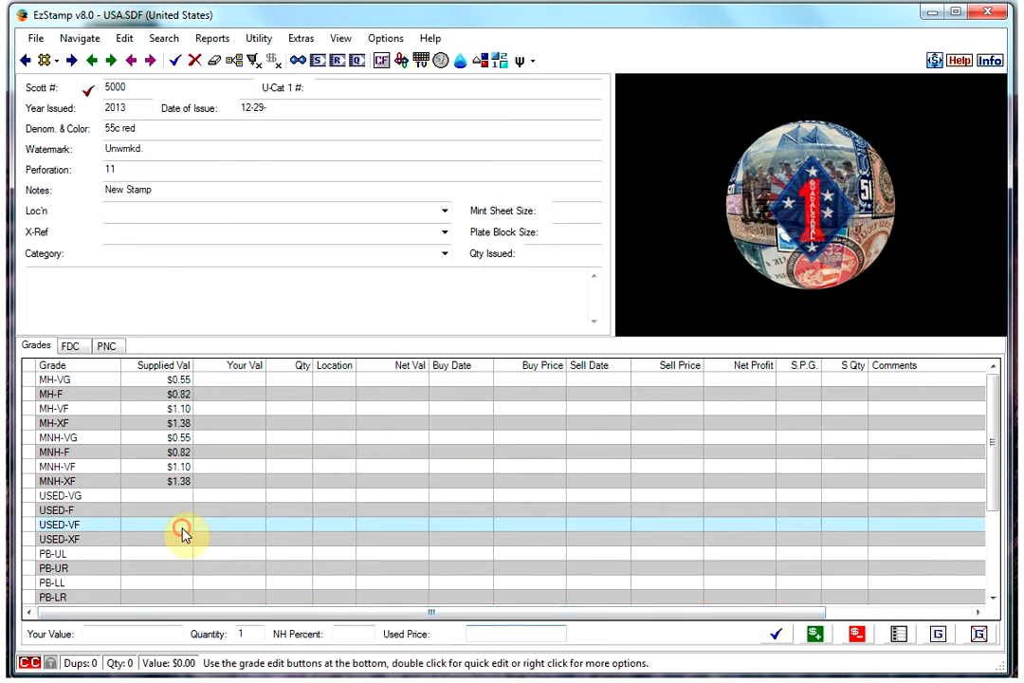
pyautogui.click(481, 633)
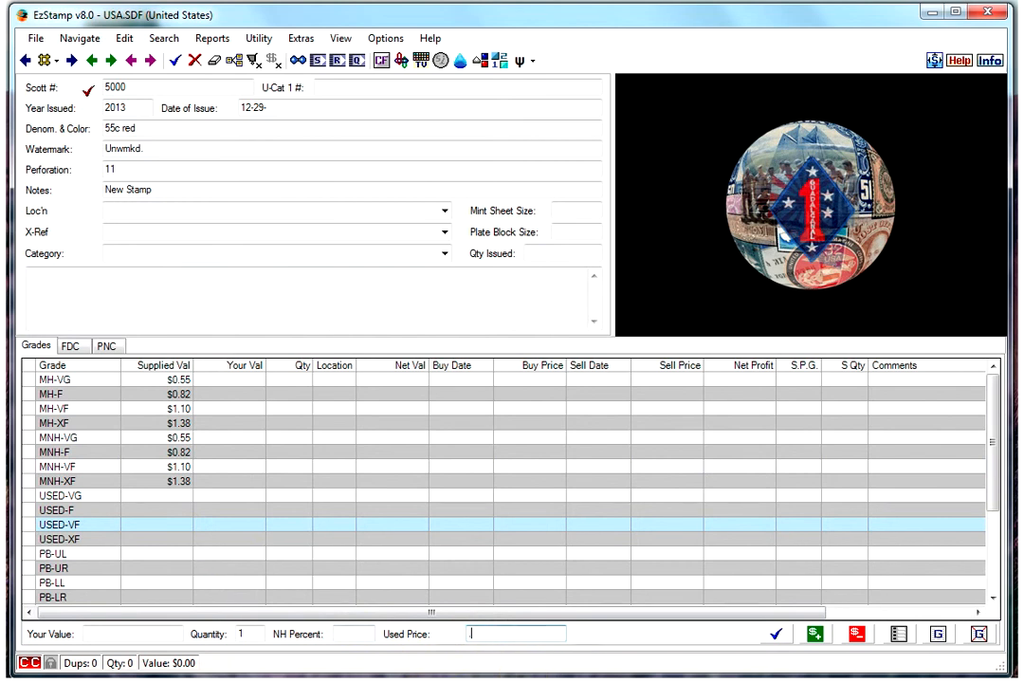
pyautogui.write('.55')
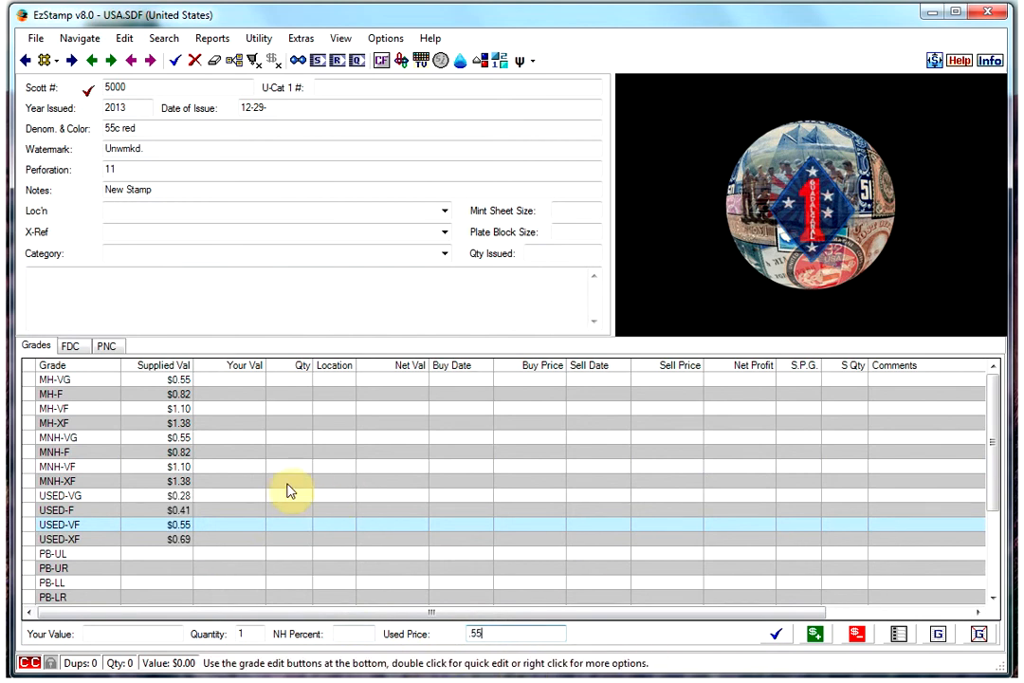
# - Record one MH-XF copy of stamp 5000 in the inventory and check its image links without changing them
pyautogui.click(192, 424)
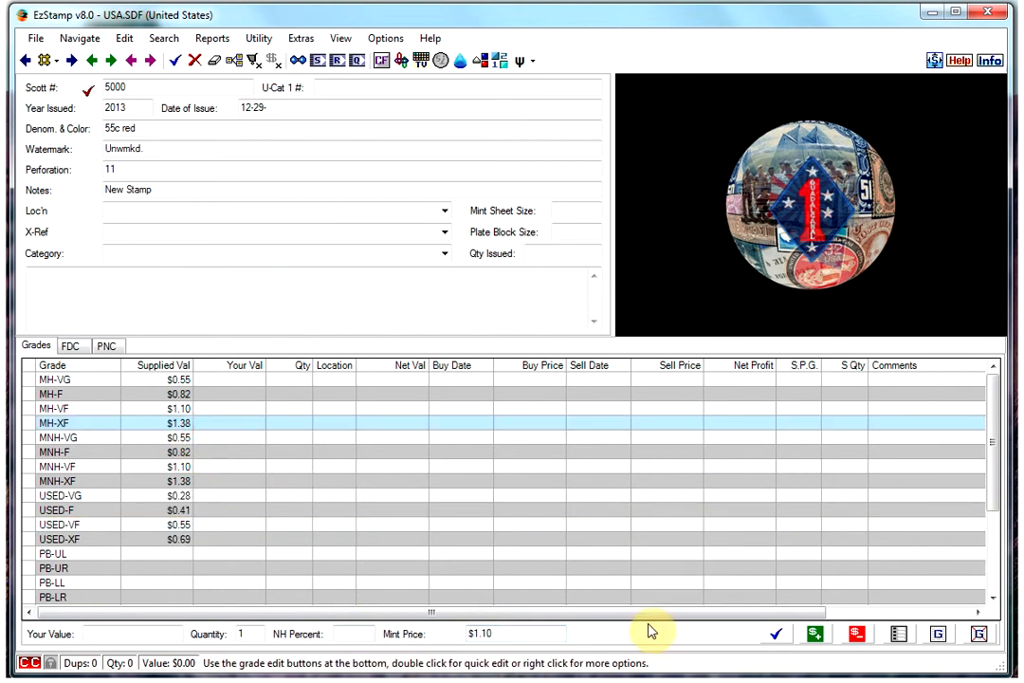
pyautogui.click(774, 635)
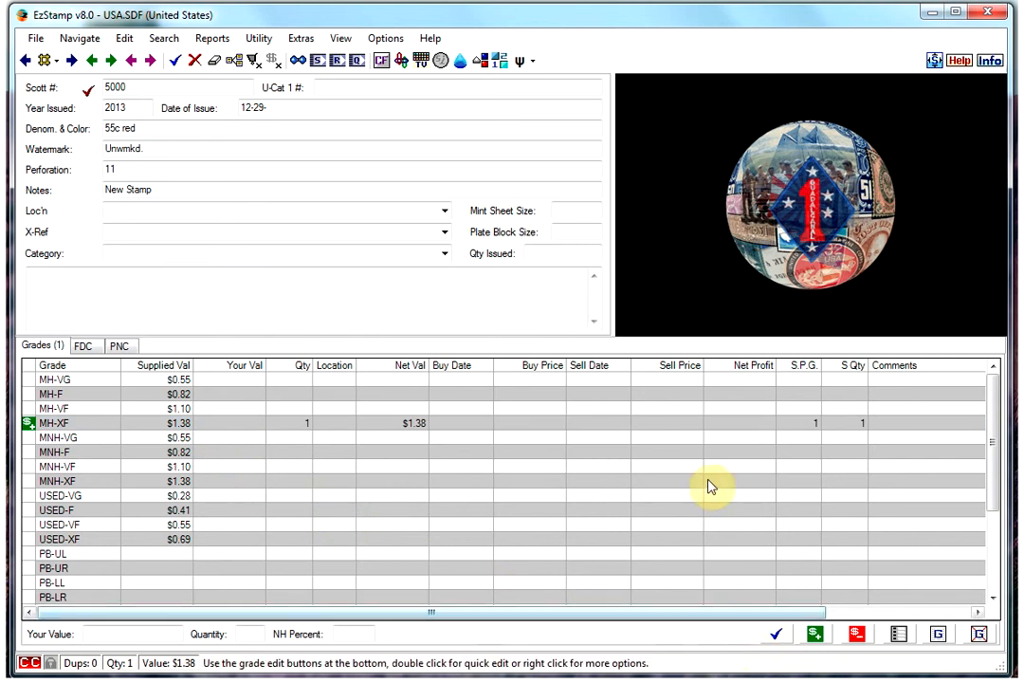
pyautogui.click(401, 60)
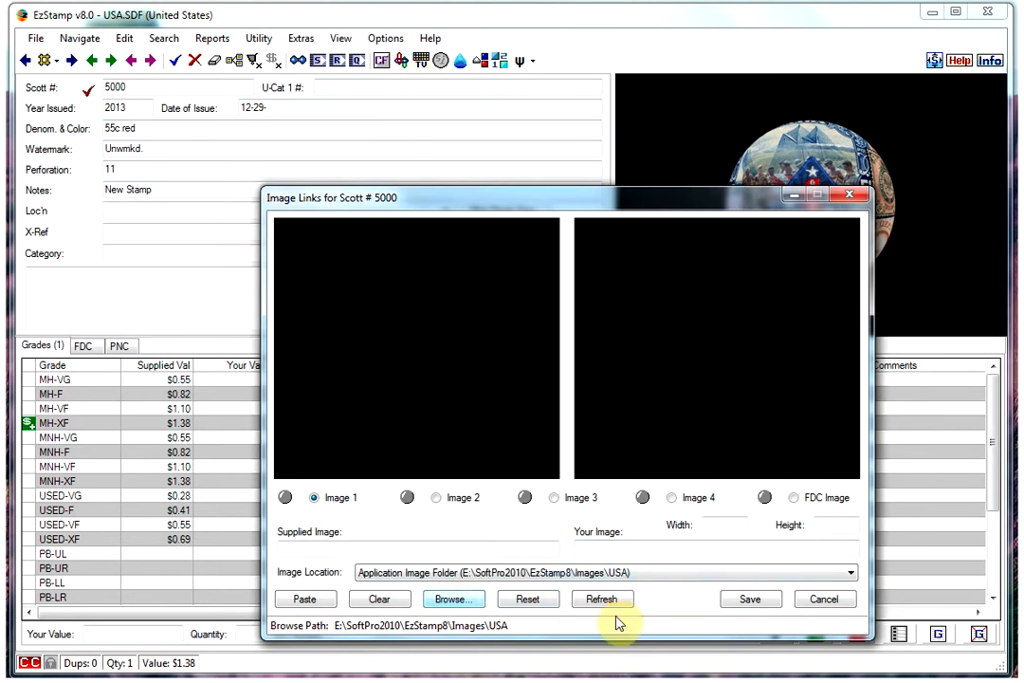
pyautogui.click(820, 600)
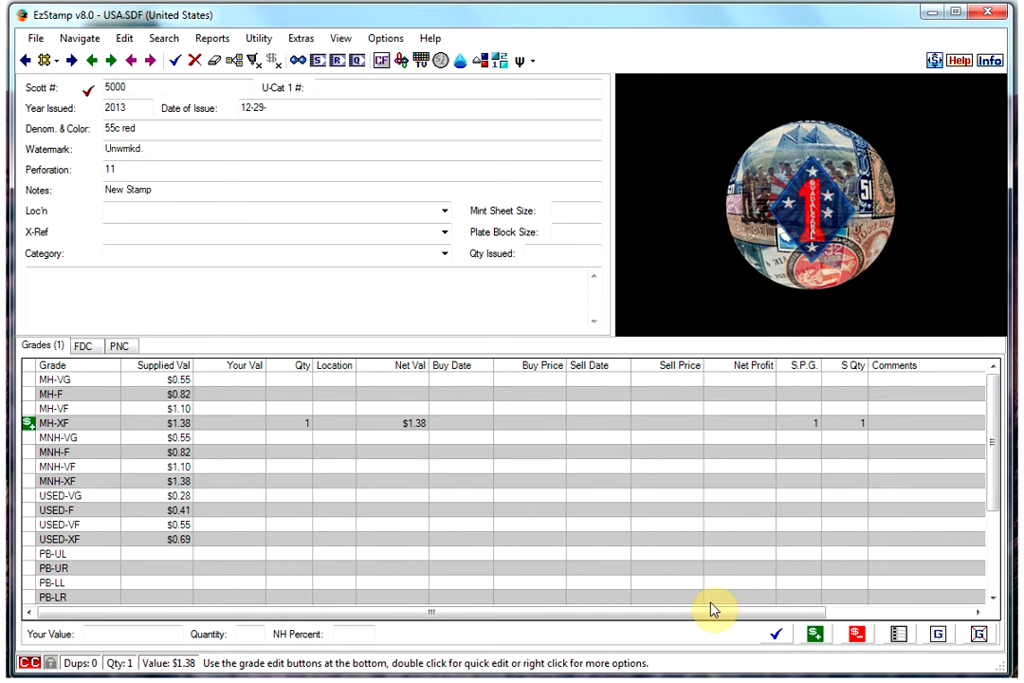